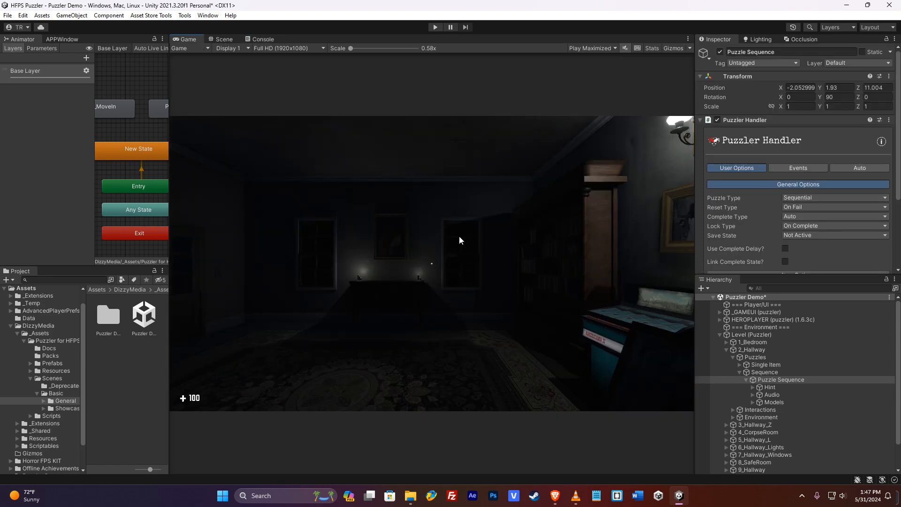
- Select the Puzzle Sequence object under 2_Hallway and show it in the Scene view
{"action": "left_click", "coordinate": [778, 349]}
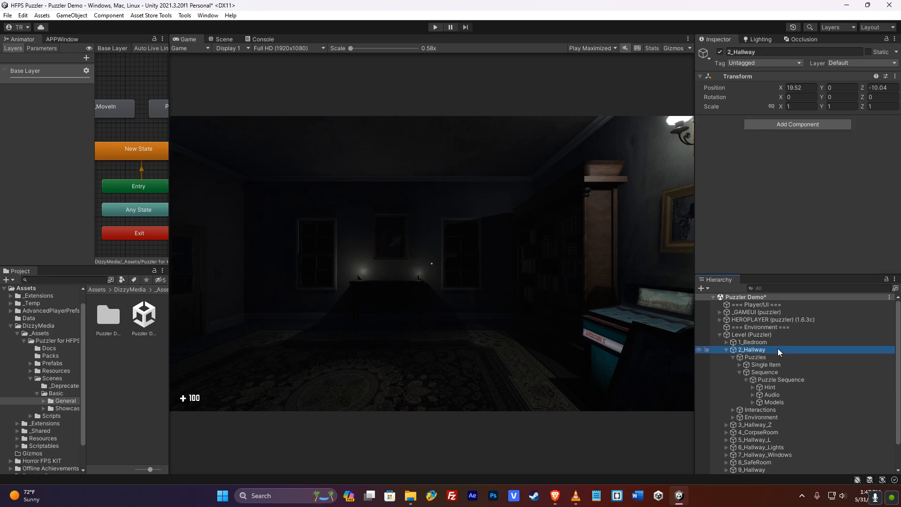
{"action": "left_click", "coordinate": [777, 380]}
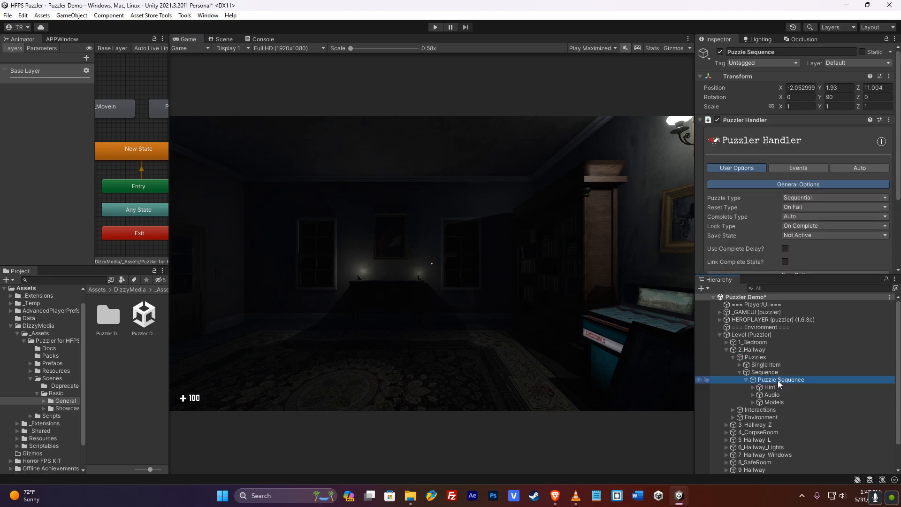
{"action": "left_click", "coordinate": [224, 39]}
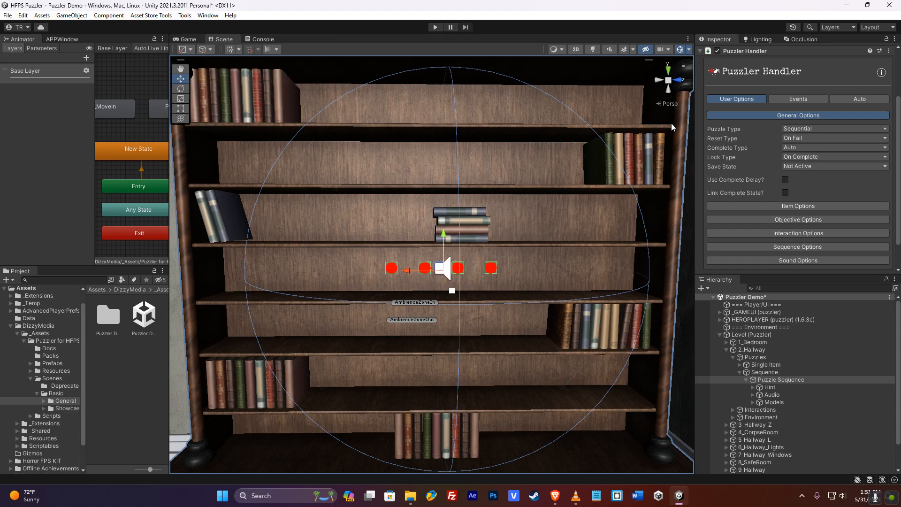
- Examine the Reset Type choices in the Puzzler Handler's general options
{"action": "left_click", "coordinate": [764, 138]}
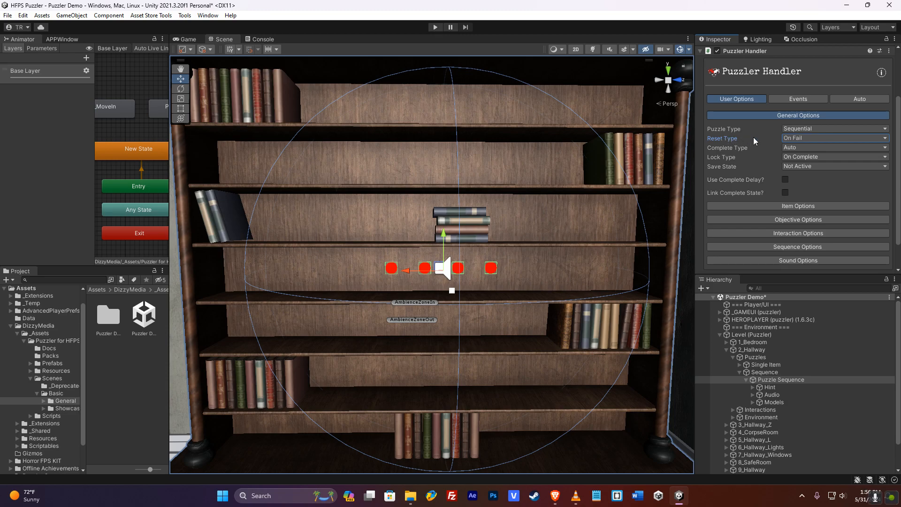
{"action": "left_click", "coordinate": [804, 139]}
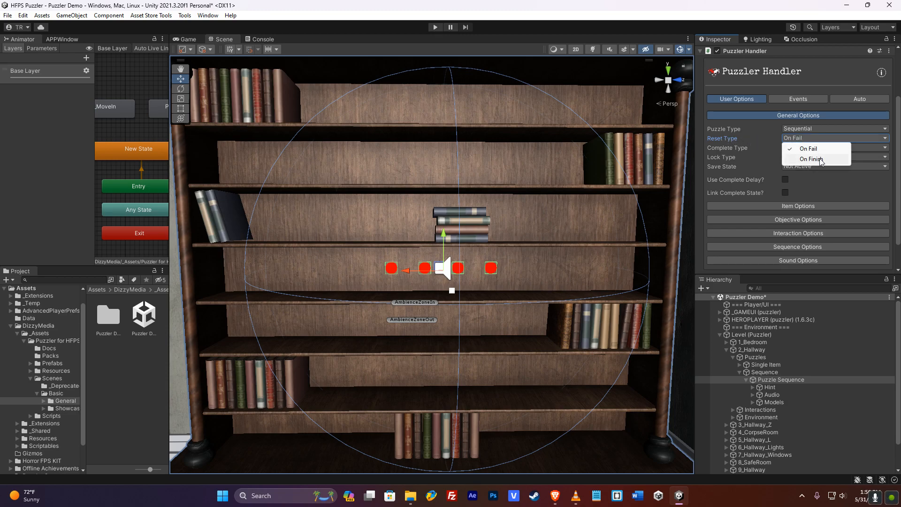
{"action": "left_click", "coordinate": [777, 137]}
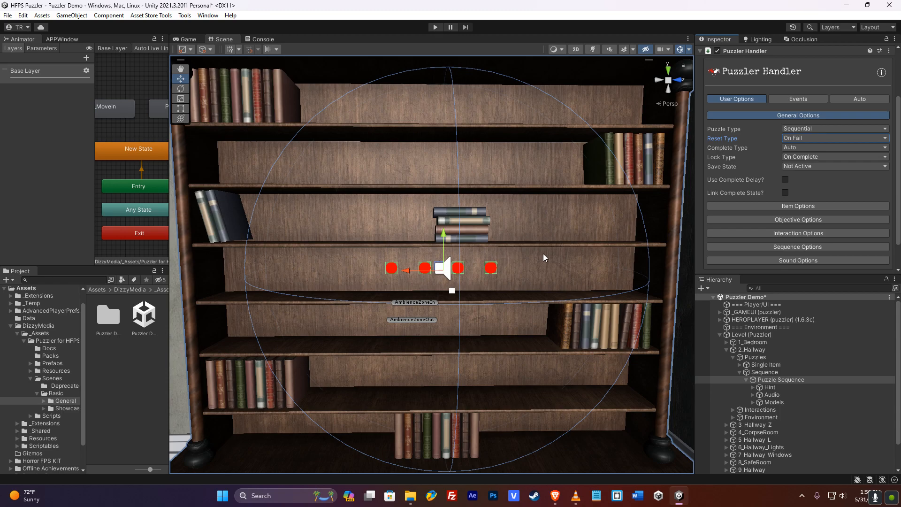
{"action": "left_click", "coordinate": [786, 138]}
{"action": "left_click", "coordinate": [790, 159]}
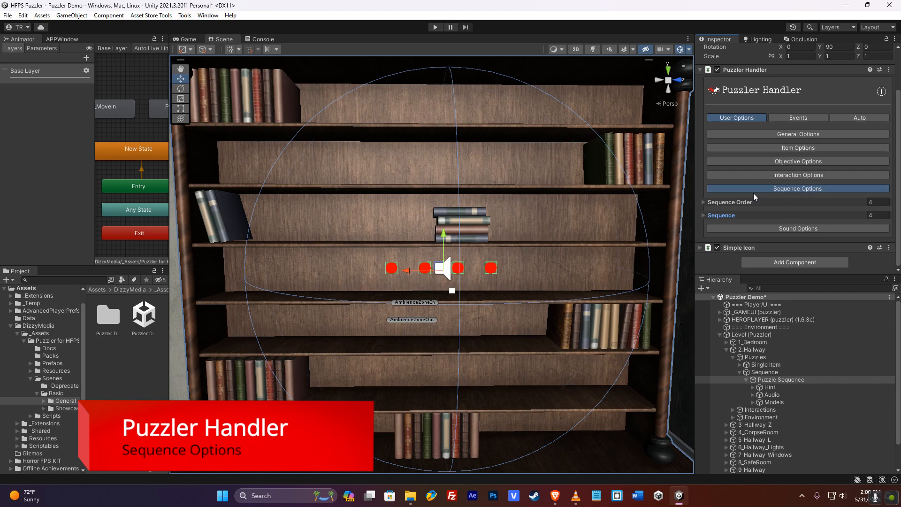
- Expand the Sequence and Sequence Order lists in the Puzzler Handler's sequence options
{"action": "left_click", "coordinate": [746, 214]}
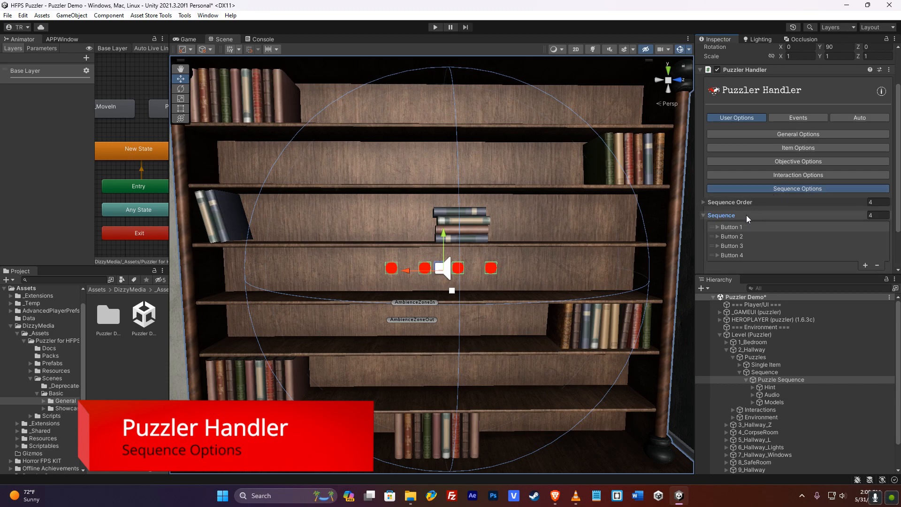
{"action": "left_click", "coordinate": [746, 204]}
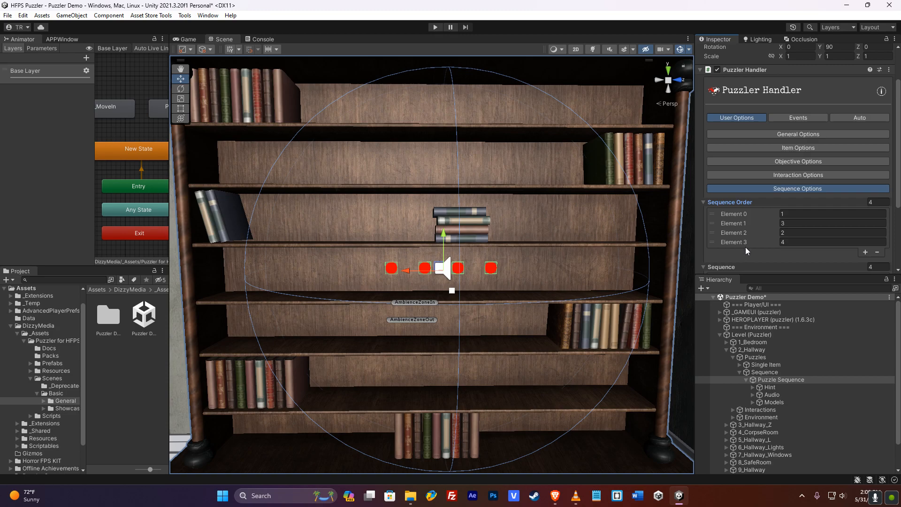
{"action": "scroll", "coordinate": [750, 253], "scroll_direction": "down", "scroll_amount": 3}
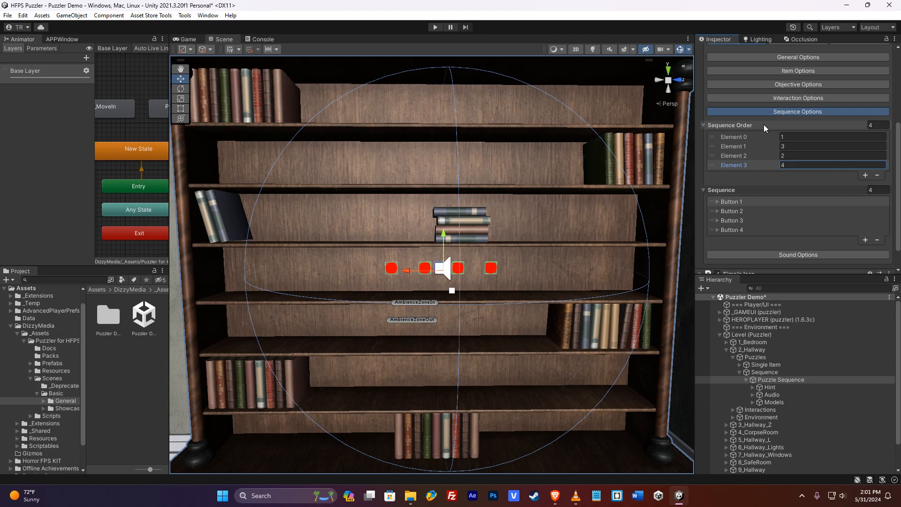
- Examine the values of Element 0 to Element 3 in the Sequence Order list
{"action": "left_click", "coordinate": [792, 137]}
{"action": "left_click", "coordinate": [792, 146]}
{"action": "left_click", "coordinate": [792, 155]}
{"action": "left_click", "coordinate": [792, 165]}
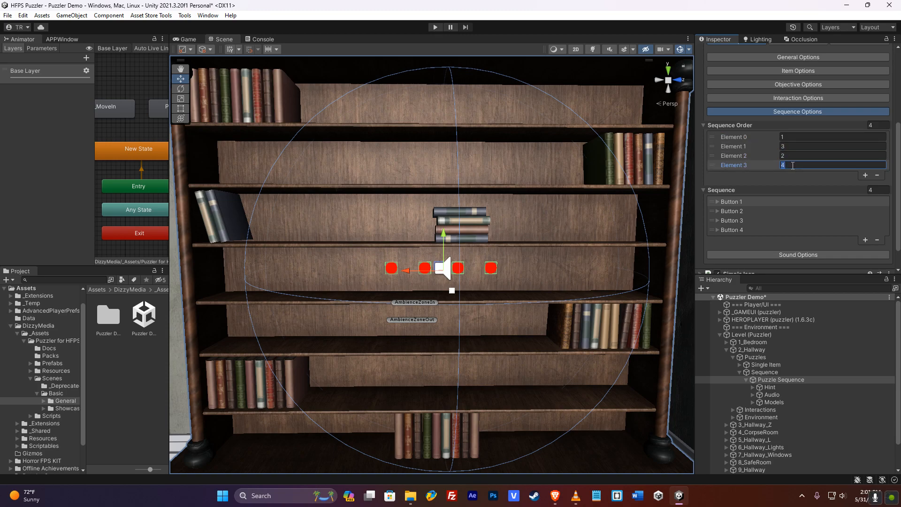
{"action": "left_click", "coordinate": [792, 136]}
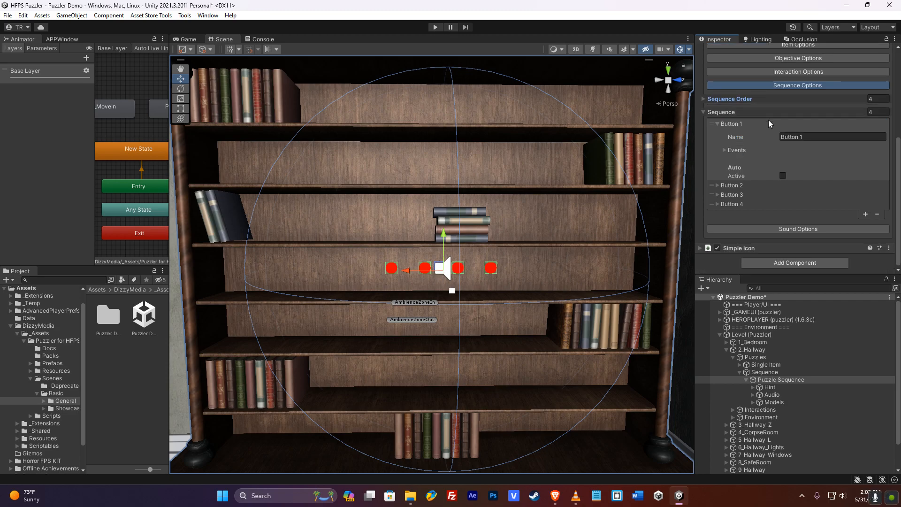
- Examine the Name and Events fields of the Button 1 entry in the Sequence list and its matching bookshelf button
{"action": "left_click", "coordinate": [817, 137]}
{"action": "left_click", "coordinate": [818, 137]}
{"action": "left_click", "coordinate": [739, 150]}
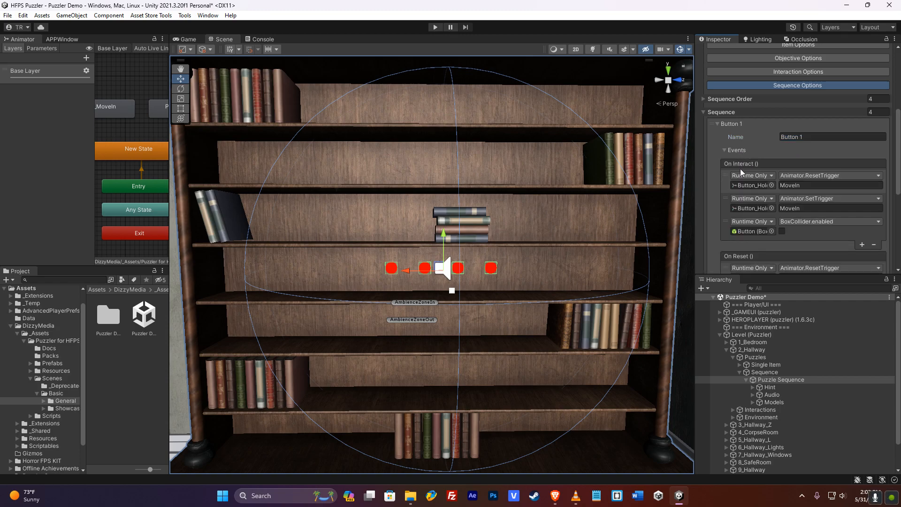
{"action": "left_click", "coordinate": [741, 150]}
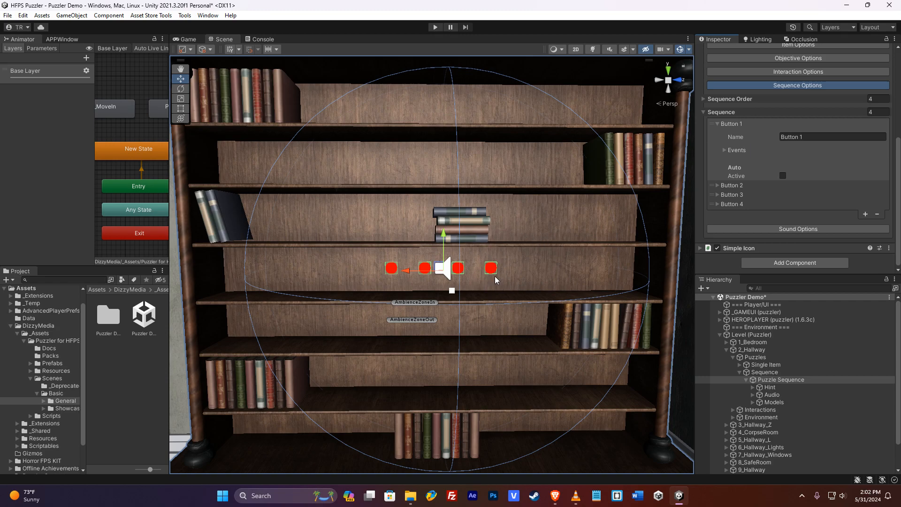
{"action": "left_click", "coordinate": [759, 151]}
{"action": "left_click", "coordinate": [753, 151]}
{"action": "scroll", "coordinate": [759, 162], "scroll_direction": "up", "scroll_amount": 2}
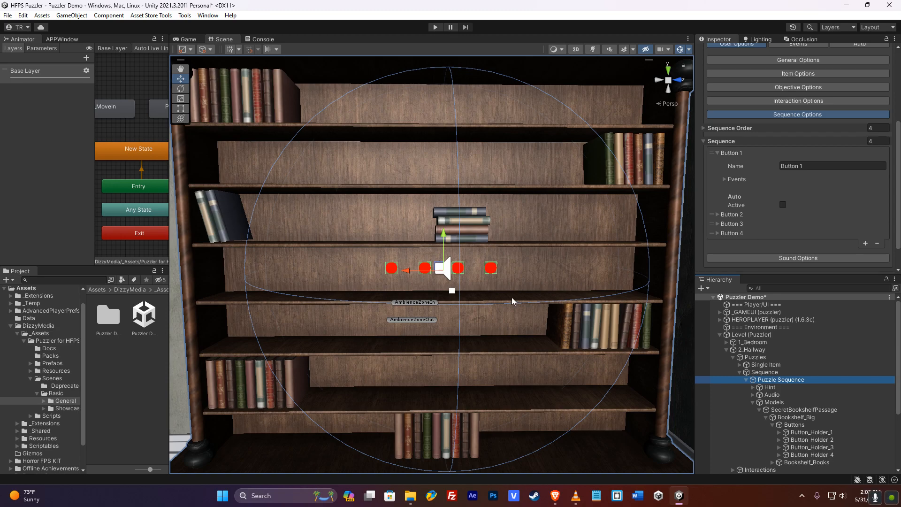
{"action": "left_click", "coordinate": [490, 268]}
{"action": "scroll", "coordinate": [763, 203], "scroll_direction": "up", "scroll_amount": 3}
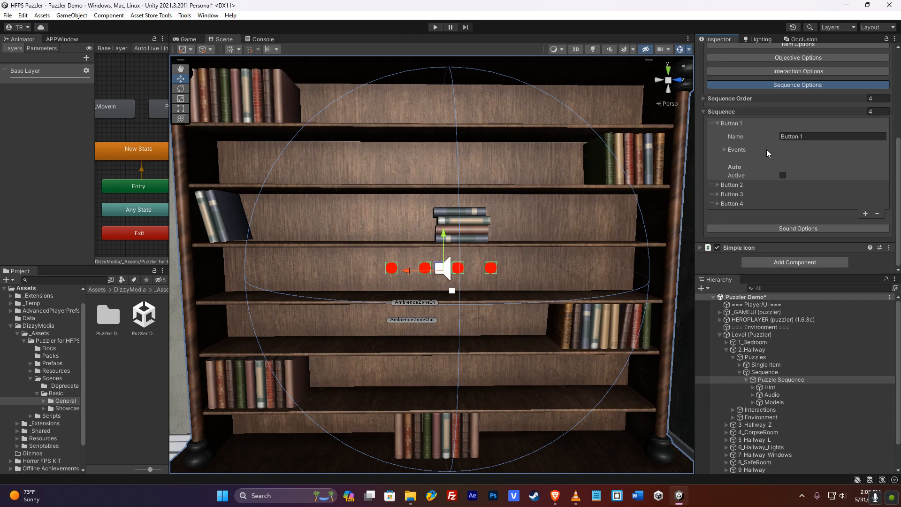
- Review Button 1's On Interact and On Reset events, and collapse the Button 1 entry
{"action": "left_click", "coordinate": [742, 149]}
{"action": "scroll", "coordinate": [898, 156], "scroll_direction": "down", "scroll_amount": 3}
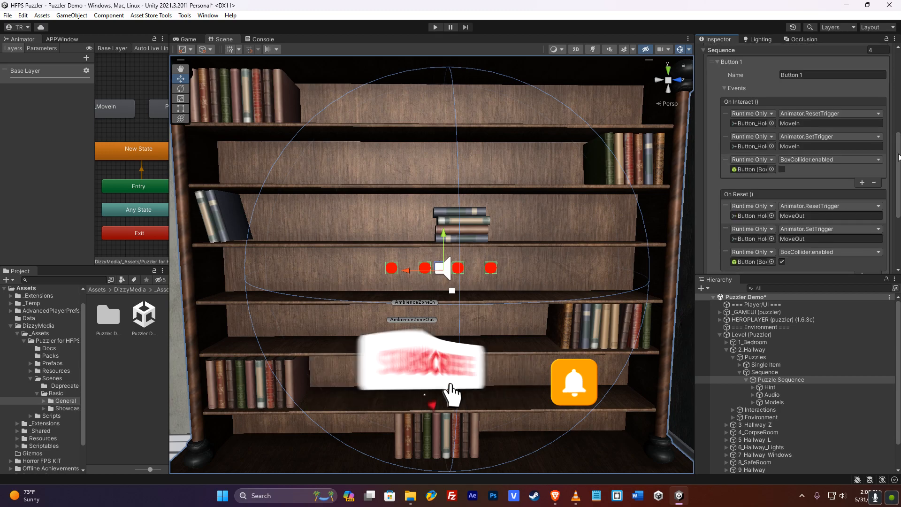
{"action": "scroll", "coordinate": [899, 156], "scroll_direction": "down", "scroll_amount": 1}
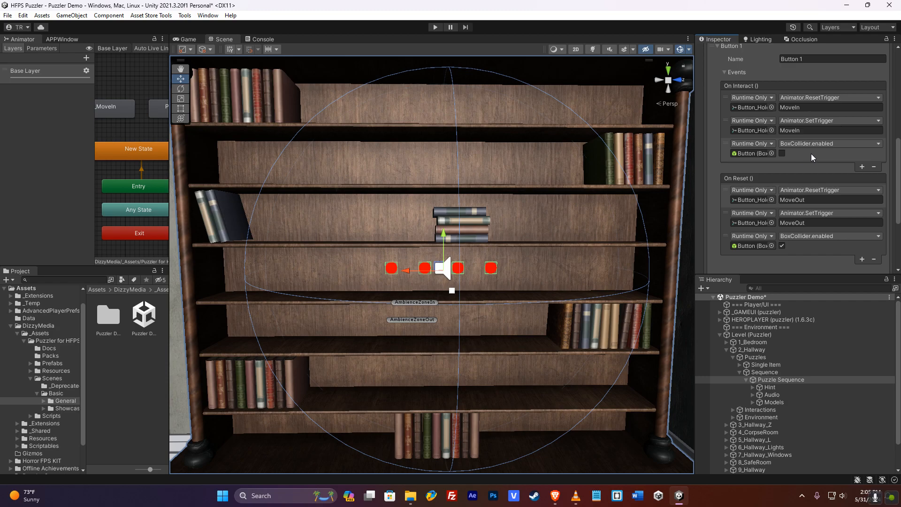
{"action": "scroll", "coordinate": [810, 153], "scroll_direction": "down", "scroll_amount": 1}
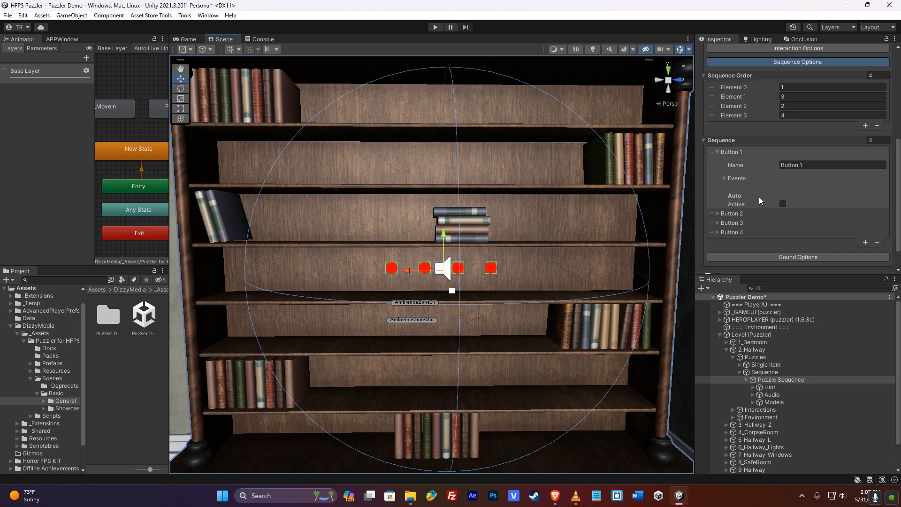
{"action": "left_click", "coordinate": [753, 152]}
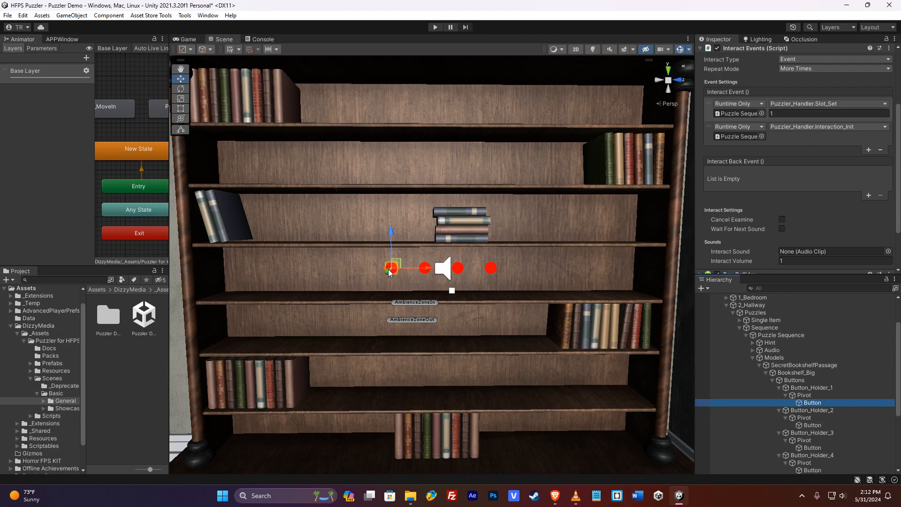
- Inspect the Interact Event settings of the Button objects under Button_Holder_2, Button_Holder_3 and Button_Holder_4
{"action": "left_click", "coordinate": [812, 425]}
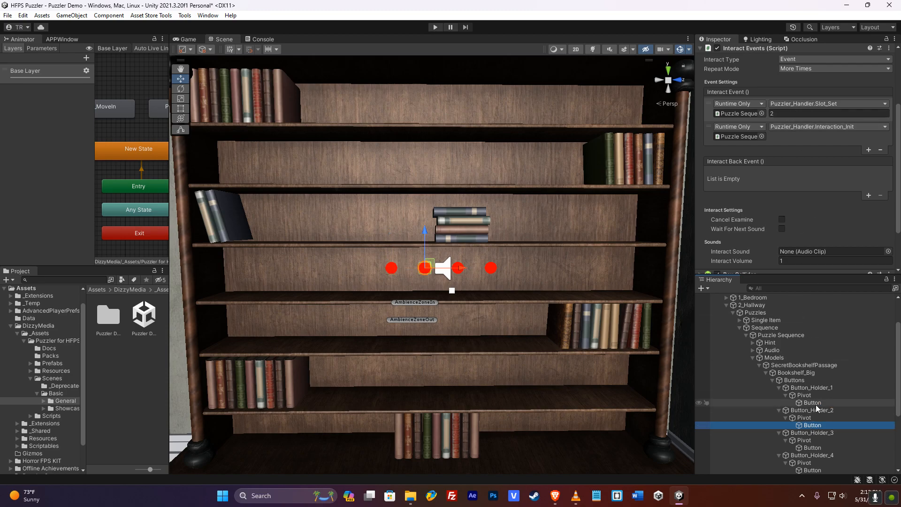
{"action": "left_click", "coordinate": [813, 447]}
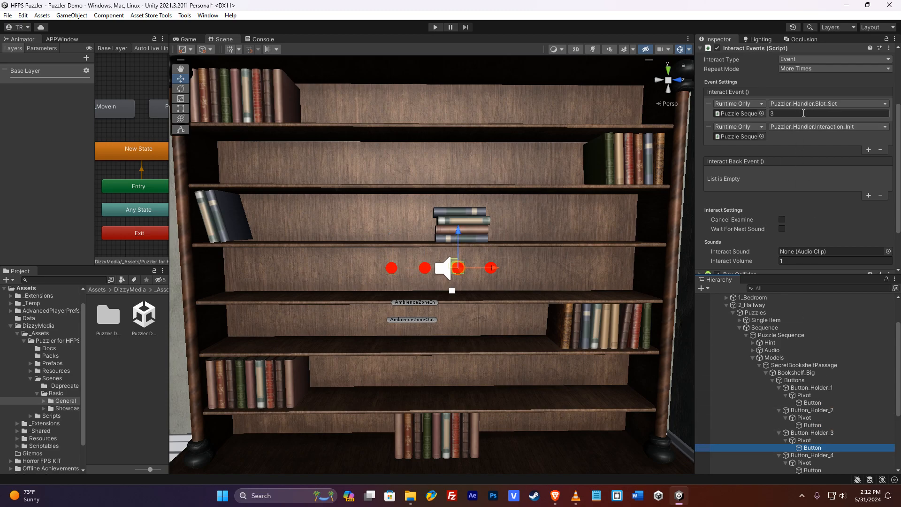
{"action": "left_click", "coordinate": [813, 470]}
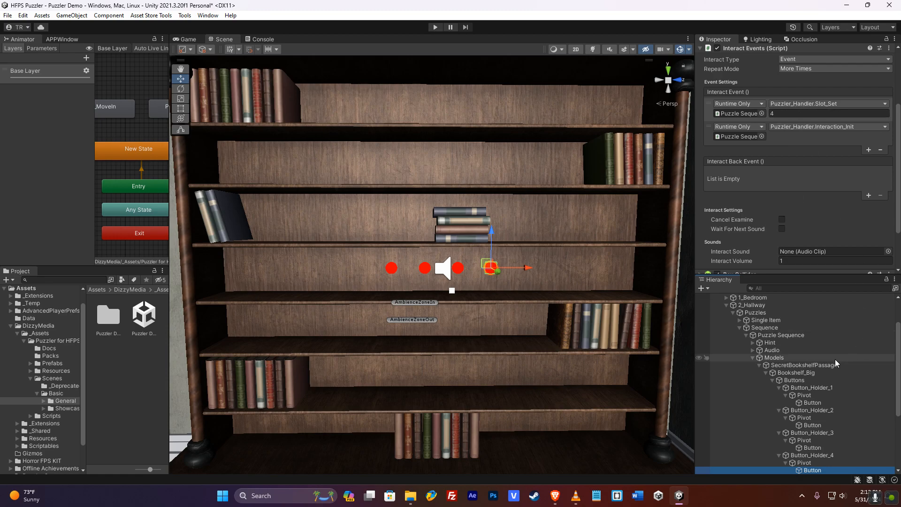
- Review Puzzle Sequence's On Puzzle Complete hint event and the Trigger Hint settings of the Hint_Complete object
{"action": "left_click", "coordinate": [793, 335]}
{"action": "scroll", "coordinate": [794, 204], "scroll_direction": "down", "scroll_amount": 3}
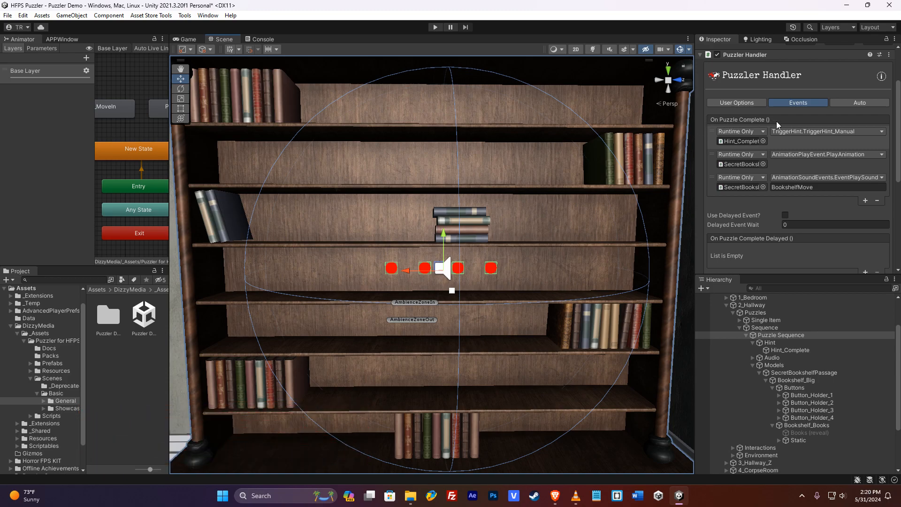
{"action": "left_click", "coordinate": [807, 142]}
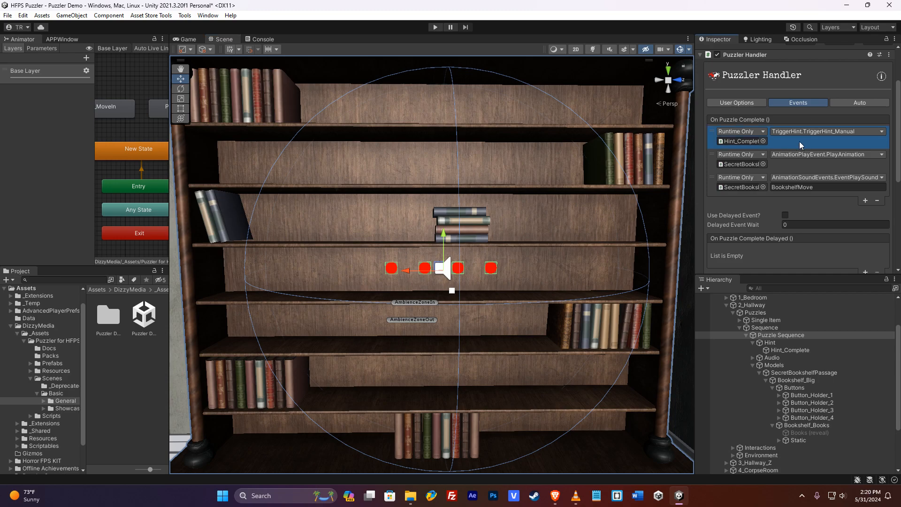
{"action": "left_click", "coordinate": [804, 348]}
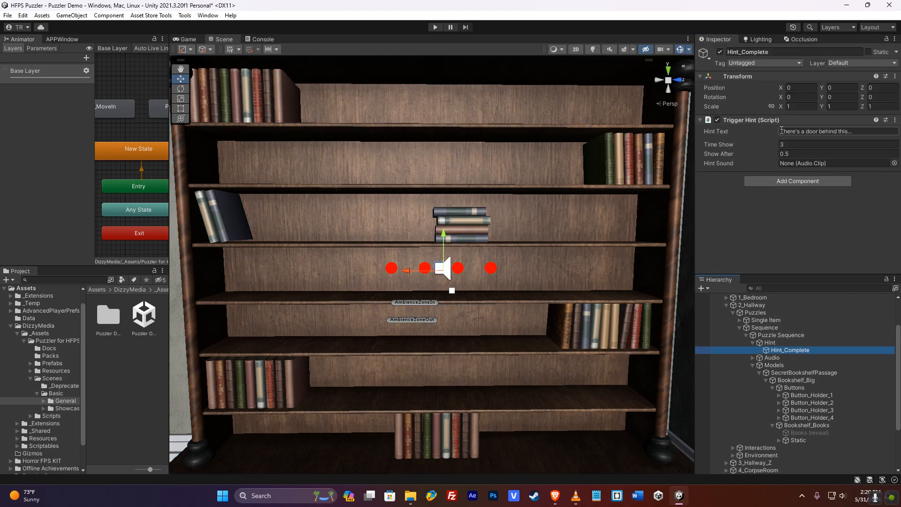
- Locate the object behind Puzzle Sequence's BookshelfMove event and inspect SecretBookshelfPassage's animation and sound event components
{"action": "left_click", "coordinate": [800, 335]}
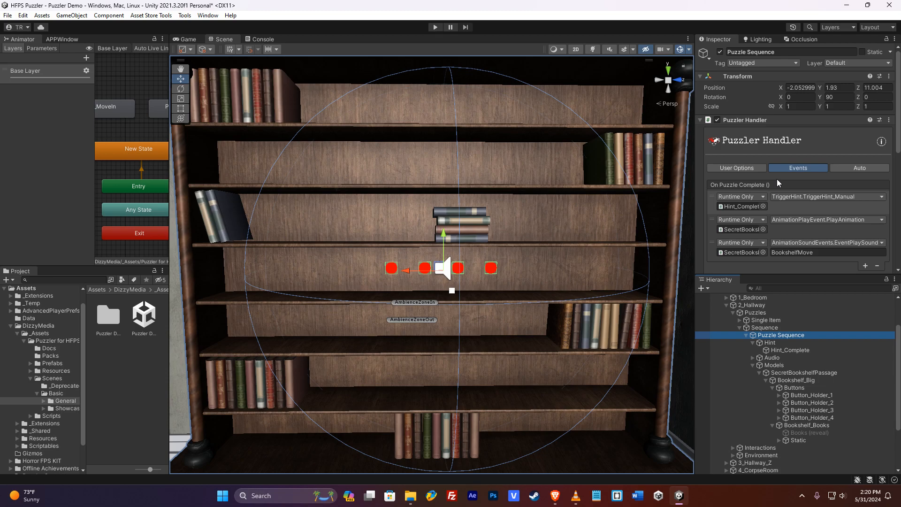
{"action": "scroll", "coordinate": [777, 188], "scroll_direction": "down", "scroll_amount": 3}
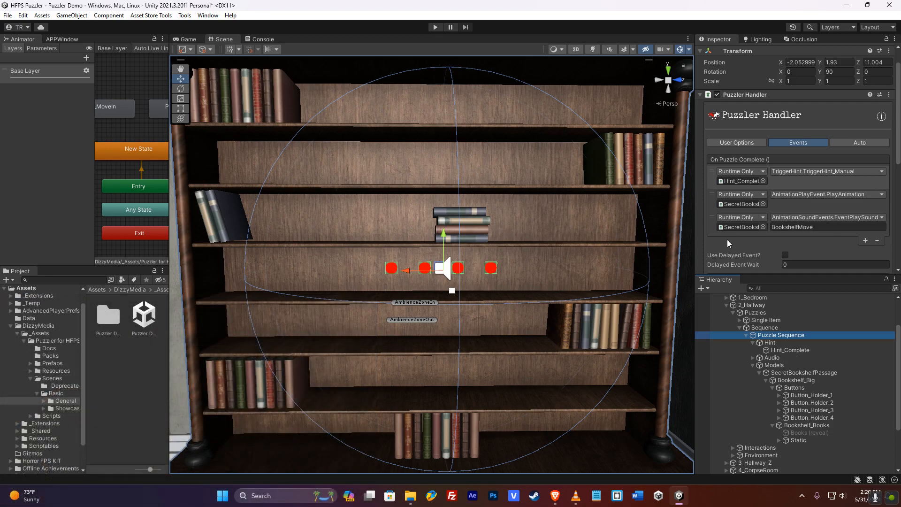
{"action": "left_click", "coordinate": [741, 228]}
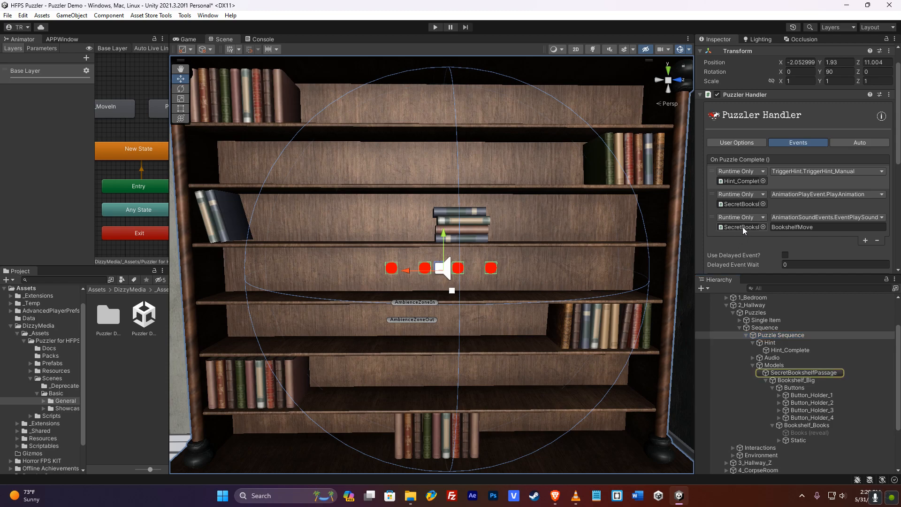
{"action": "left_click", "coordinate": [803, 372]}
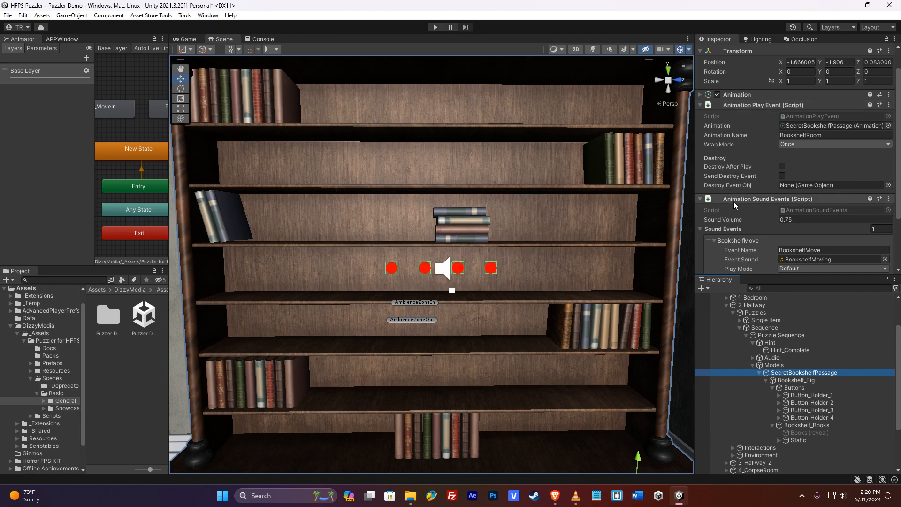
{"action": "scroll", "coordinate": [769, 198], "scroll_direction": "down", "scroll_amount": 3}
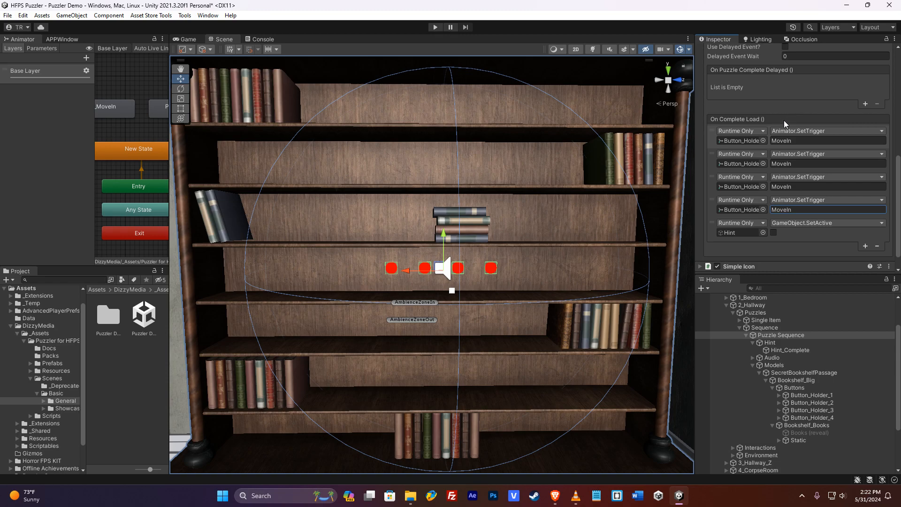
- Examine the MoveIn animator triggers in Puzzle Sequence's On Complete Load events
{"action": "left_click", "coordinate": [797, 163]}
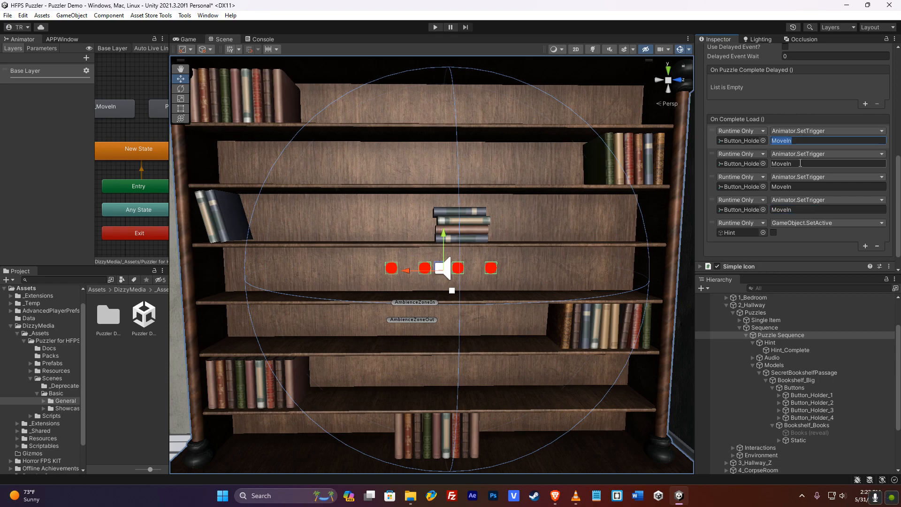
{"action": "left_click", "coordinate": [796, 187]}
{"action": "left_click", "coordinate": [796, 209]}
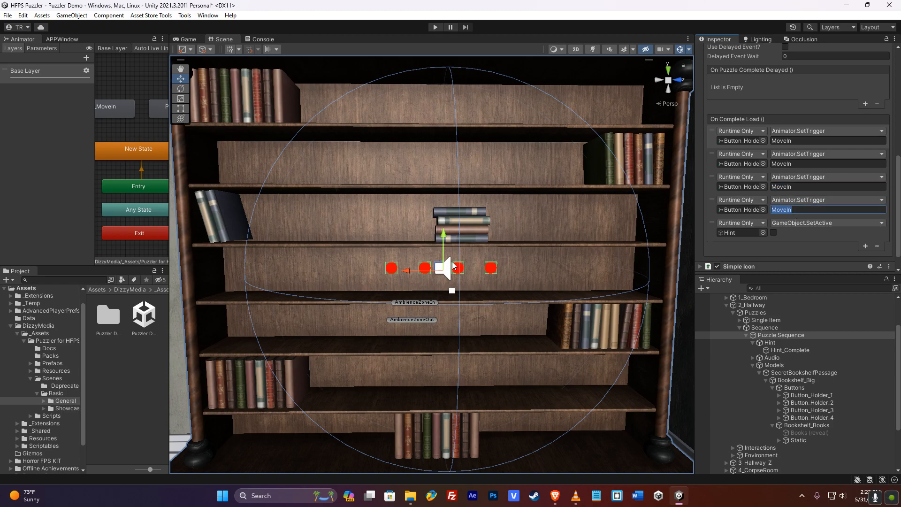
{"action": "right_click", "coordinate": [647, 220]}
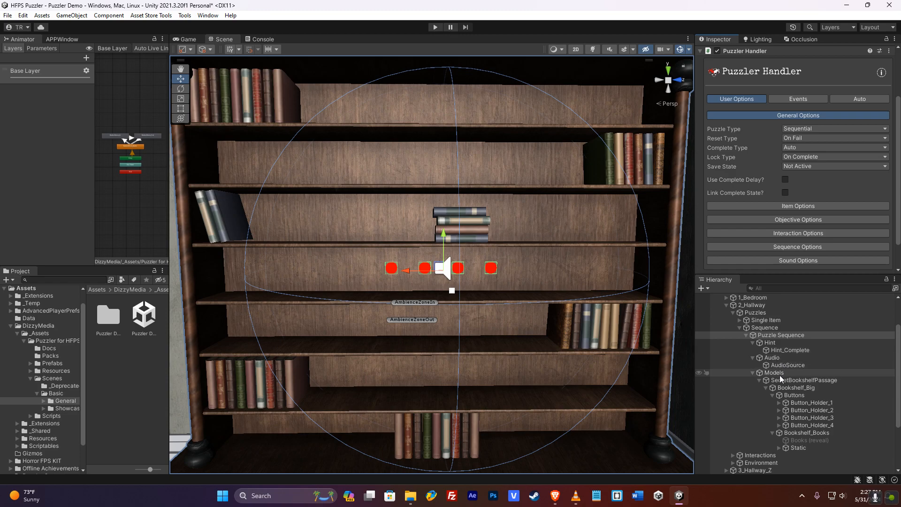
- Inspect the components of SecretBookshelfPassage and the Animator of Button_Holder_1
{"action": "left_click", "coordinate": [794, 381]}
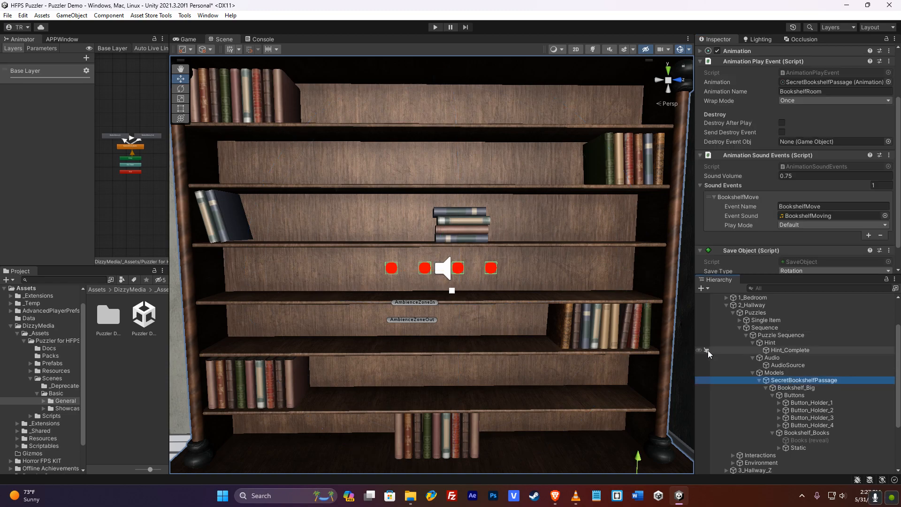
{"action": "left_click", "coordinate": [807, 403]}
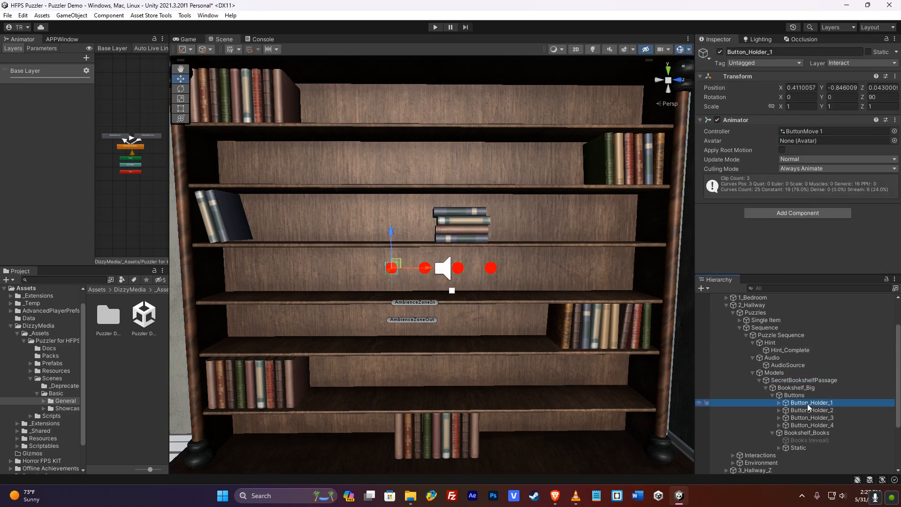